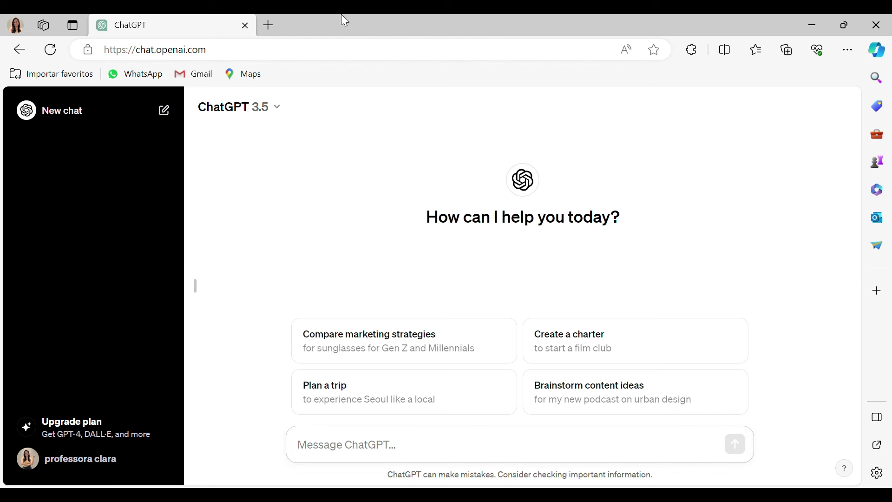
# Begin a prompt reading "QUAIS SÃO AS PALAVRAS-CHAVE MAIS USADAS NO MERCADO DE TRABALHO PARA O CARGO".
pyautogui.write('QUAIS')
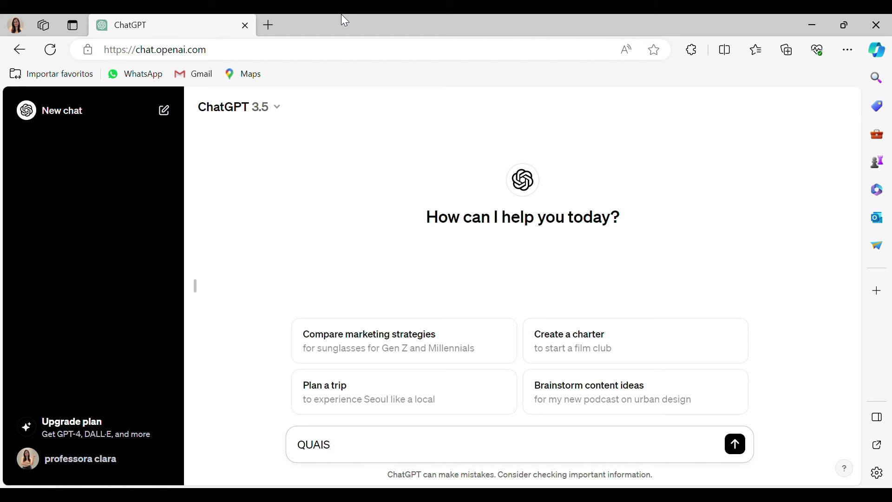
pyautogui.write(' SÃO AS APA')
pyautogui.press('BackSpace')
pyautogui.press('BackSpace')
pyautogui.write('PALAVRAS-CHAVES')
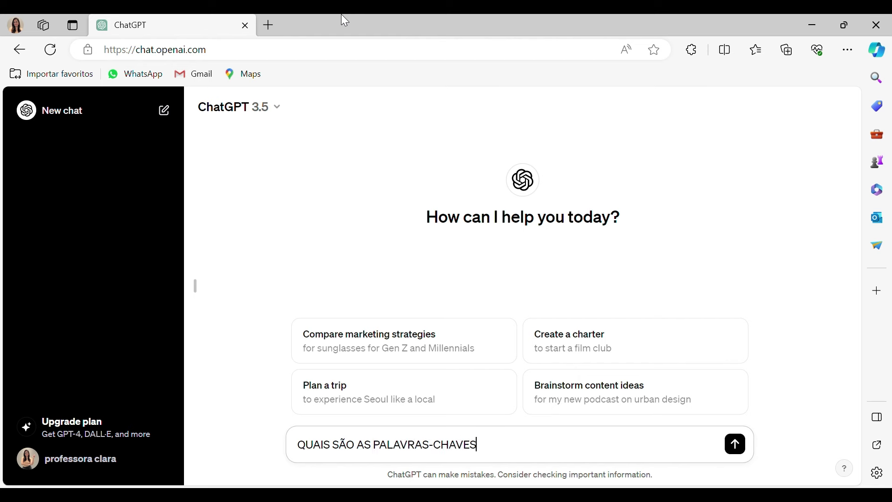
pyautogui.press('BackSpace')
pyautogui.write(' MAIS USADAS NO MER')
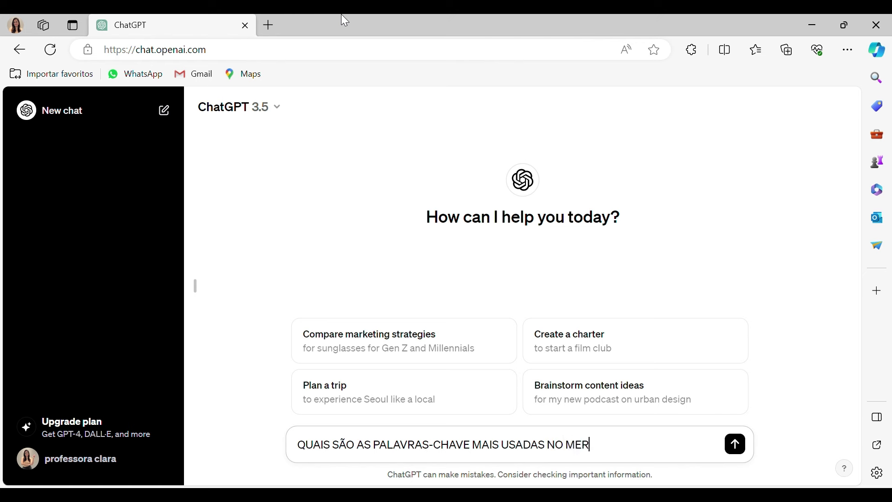
pyautogui.write('CADO DE TRABALH')
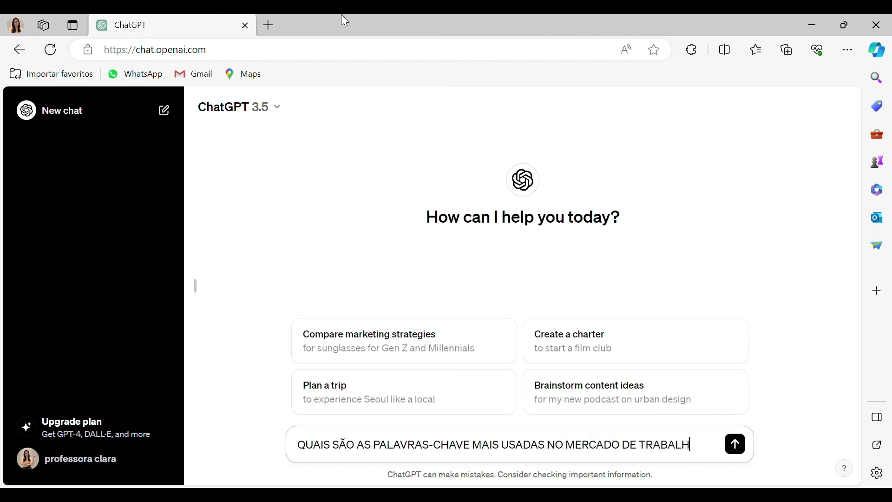
pyautogui.write('O PARA O CARG')
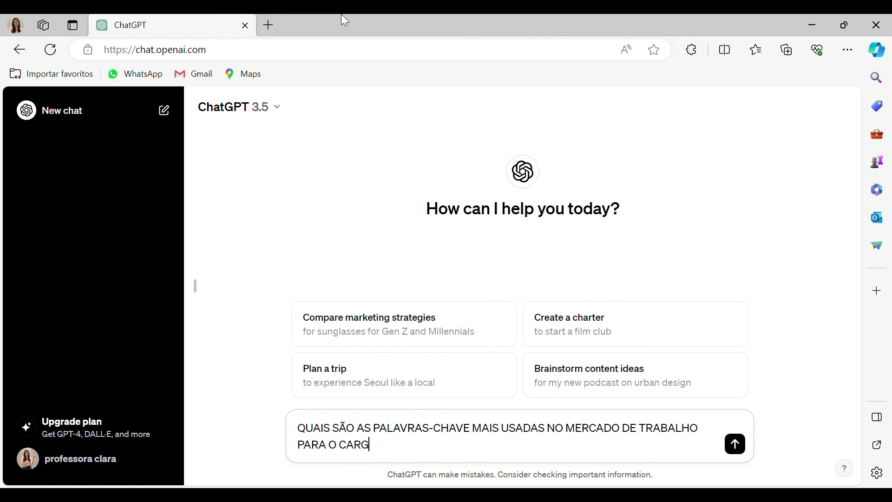
# Extend the prompt with an underscore blank, "COM FOCO EM", a second blank, "OU NO CARGO" and a third blank.
pyautogui.write('O __________________ COM FOCO EM ________________')
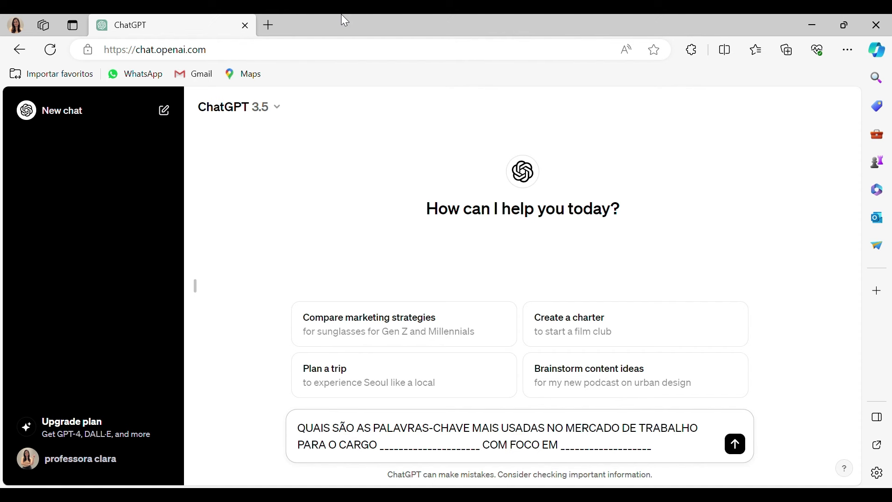
pyautogui.write(' OU NO CARGO _')
pyautogui.write('______________')
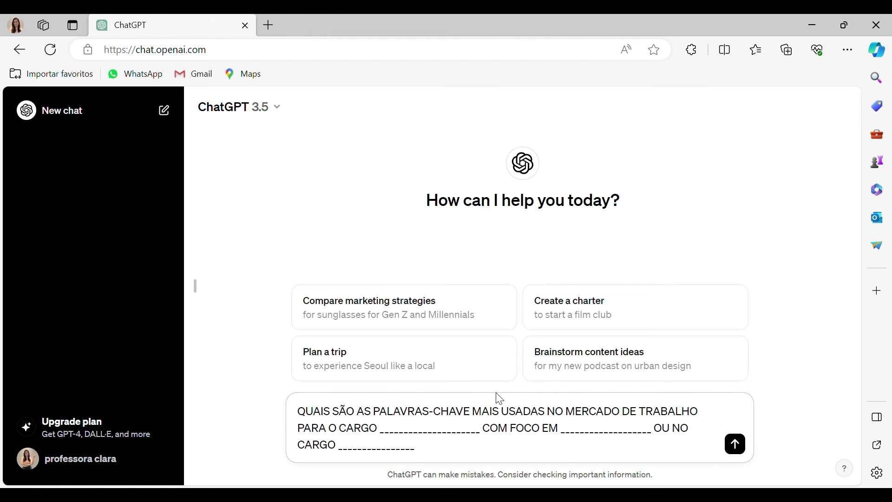
# Replace the first blank in the prompt, following "PARA O CARGO", with "Assistente Administrativo".
pyautogui.moveTo(482, 436); pyautogui.dragTo(388, 440)
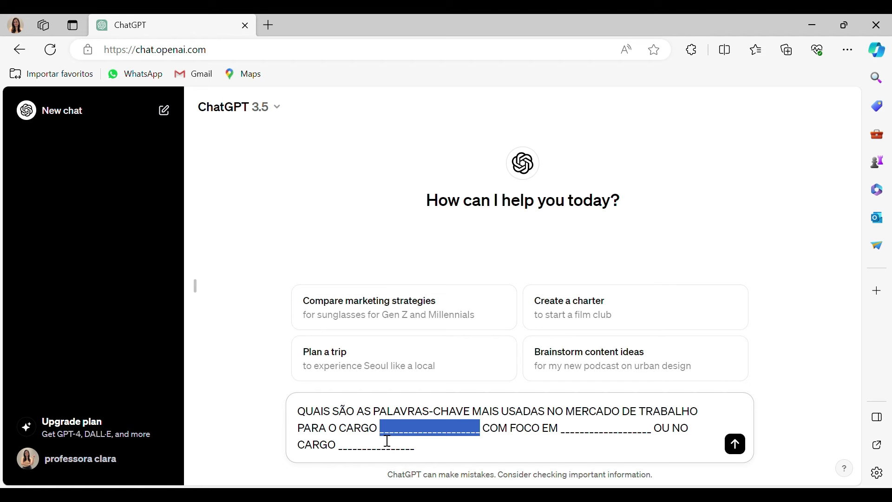
pyautogui.write('Assist')
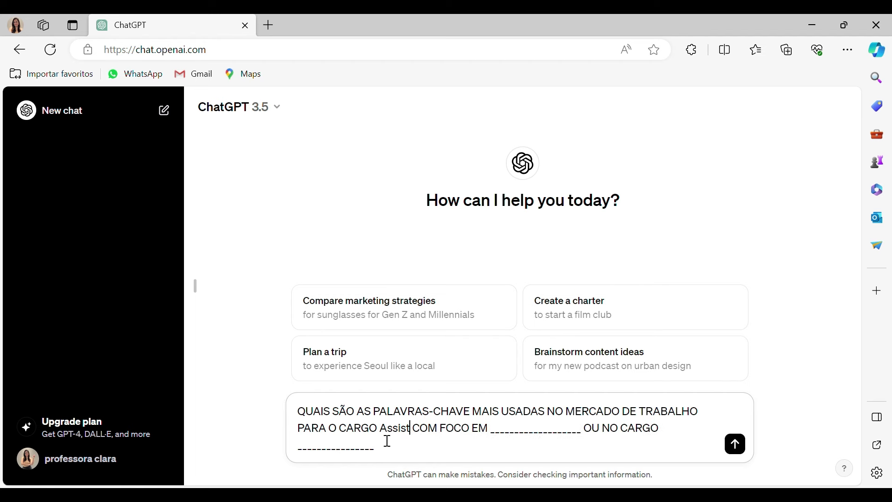
pyautogui.write('ente Administra')
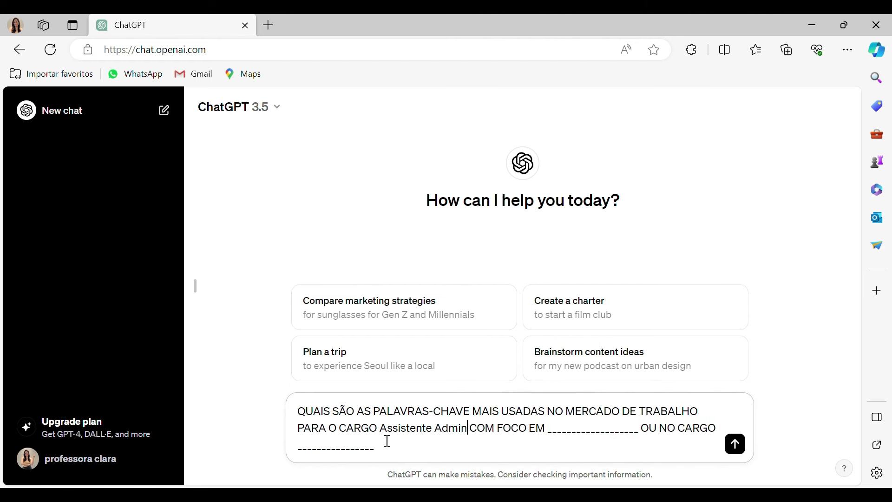
pyautogui.write('tivo')
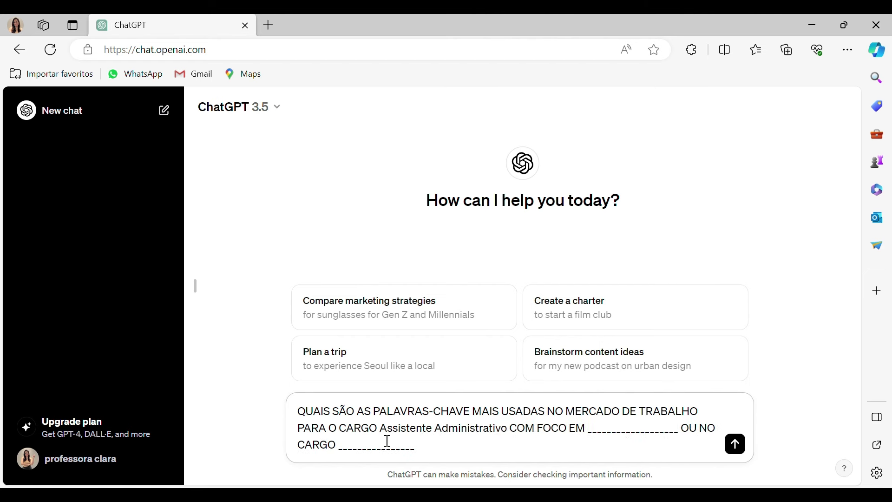
# Fill the blank following "COM FOCO EM" with "Recursos Humanos".
pyautogui.moveTo(590, 427); pyautogui.dragTo(684, 433)
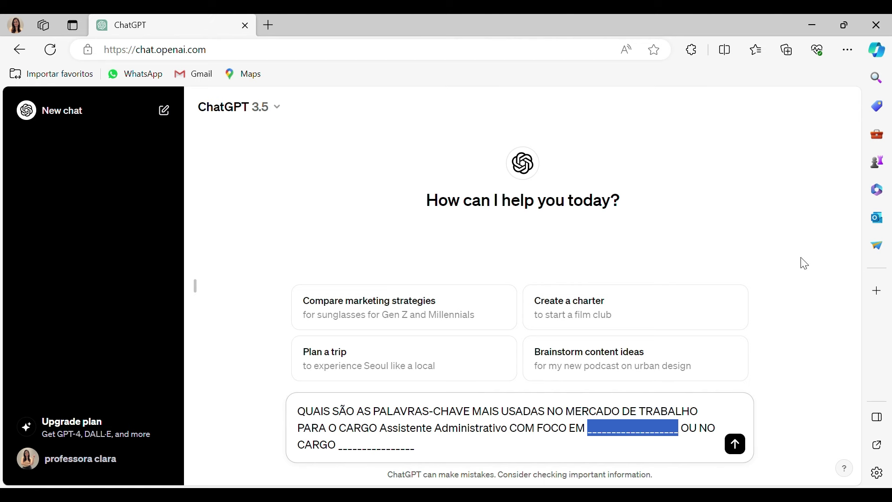
pyautogui.write('Recutra')
pyautogui.press('BackSpace')
pyautogui.press('BackSpace')
pyautogui.press('BackSpace')
pyautogui.write('rsos Humano')
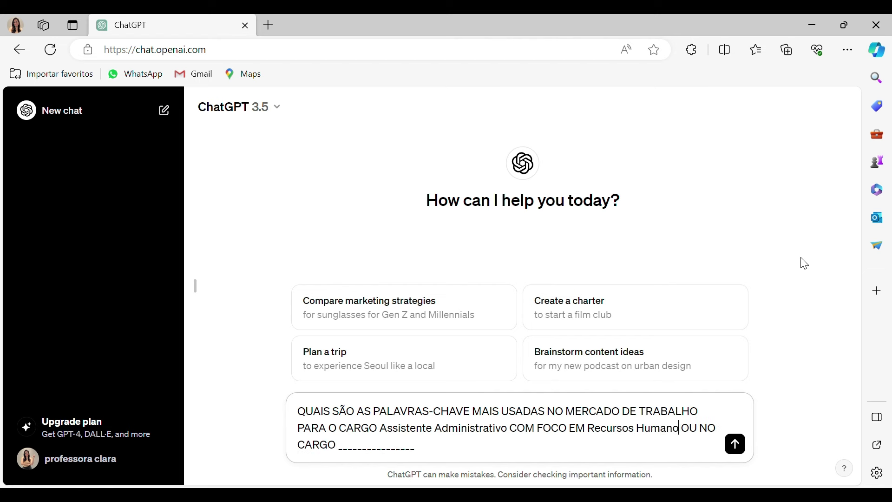
pyautogui.write('s')
# Delete the closing "OU NO CARGO" and its blank from the prompt, and submit the question.
pyautogui.moveTo(433, 447); pyautogui.dragTo(364, 455)
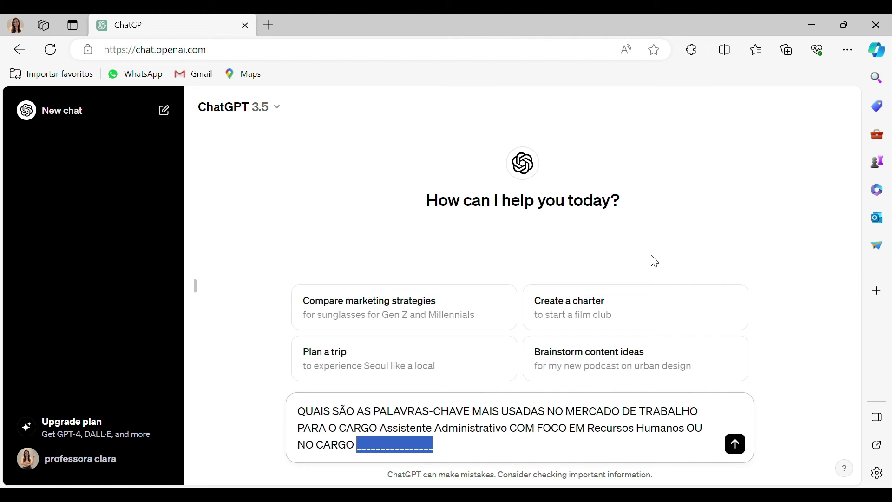
pyautogui.press('BackSpace')
pyautogui.press('BackSpace')
pyautogui.press('BackSpace')
pyautogui.press('BackSpace')
pyautogui.press('BackSpace')
pyautogui.press('BackSpace')
pyautogui.press('BackSpace')
pyautogui.press('BackSpace')
pyautogui.press('BackSpace')
pyautogui.press('BackSpace')
pyautogui.press('BackSpace')
pyautogui.press('BackSpace')
pyautogui.press('BackSpace')
pyautogui.press('BackSpace')
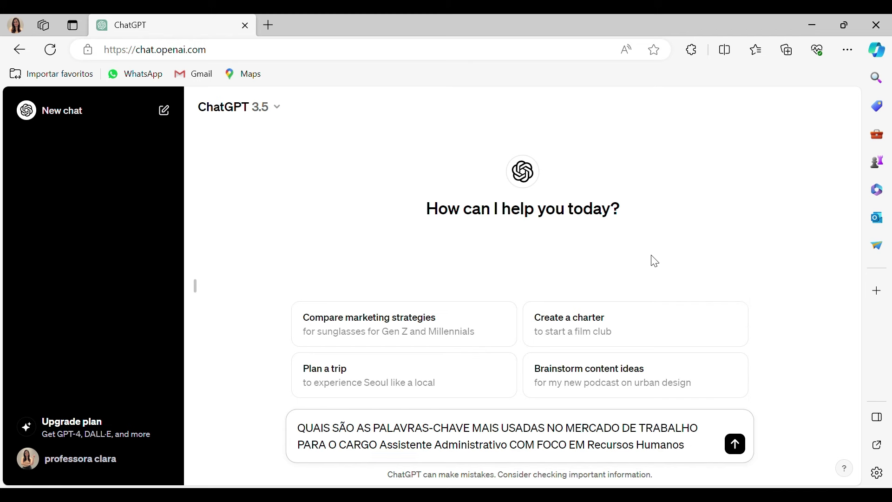
pyautogui.click(734, 446)
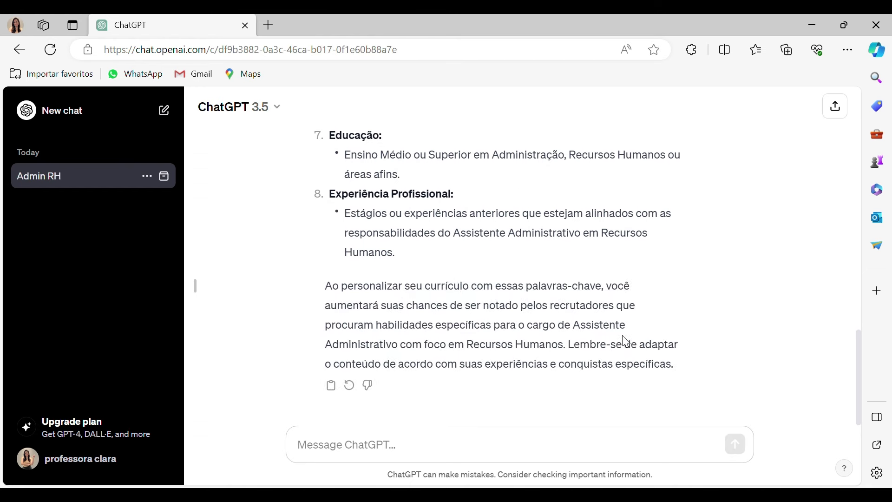
# Read through the answer's keyword categories for the administrative assistant role in human resources.
pyautogui.scroll(15, 625, 342)
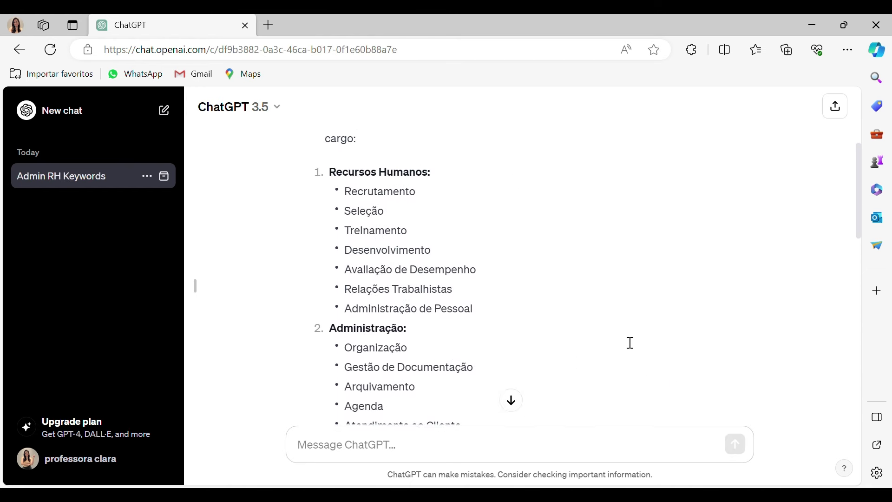
pyautogui.scroll(1, 630, 343)
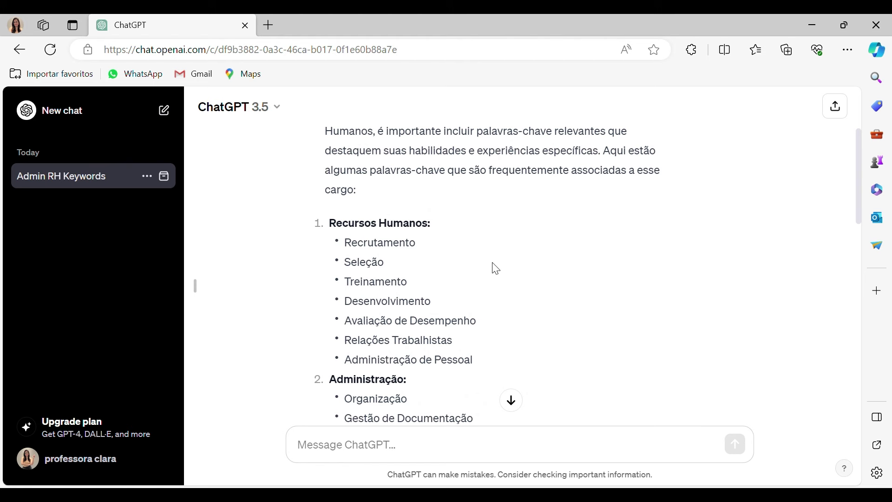
pyautogui.scroll(-5, 495, 269)
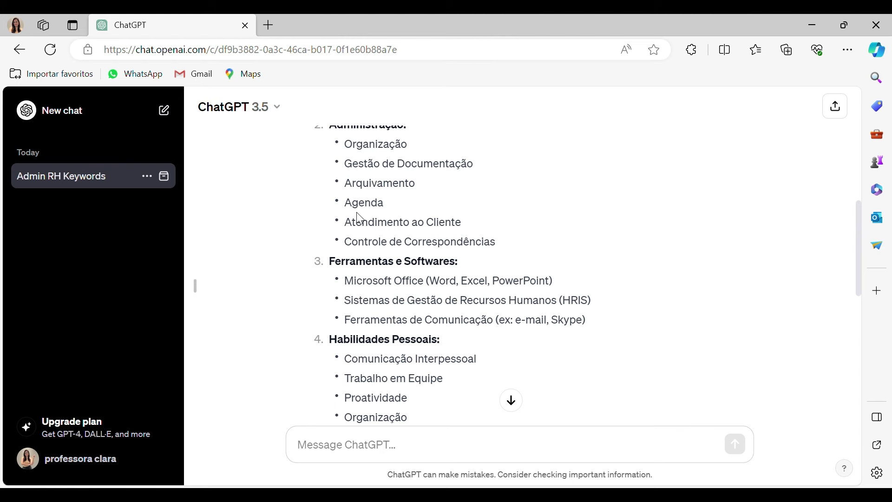
pyautogui.scroll(-4, 506, 279)
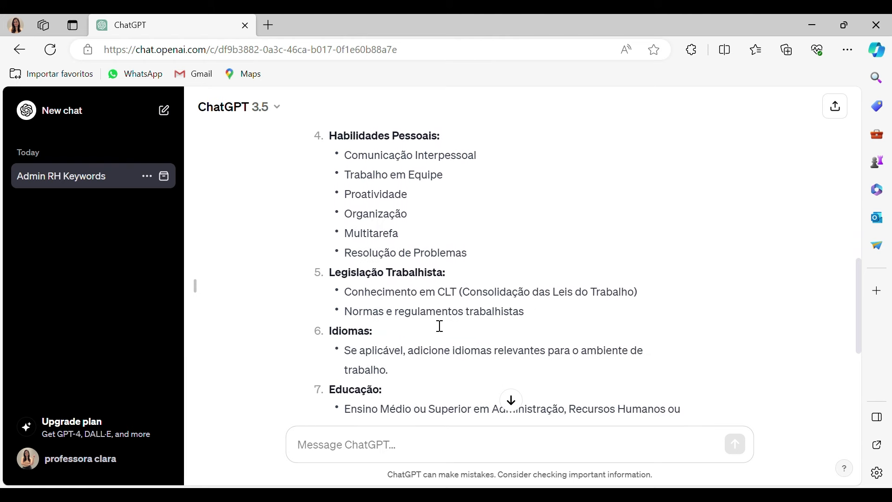
pyautogui.scroll(-3, 560, 306)
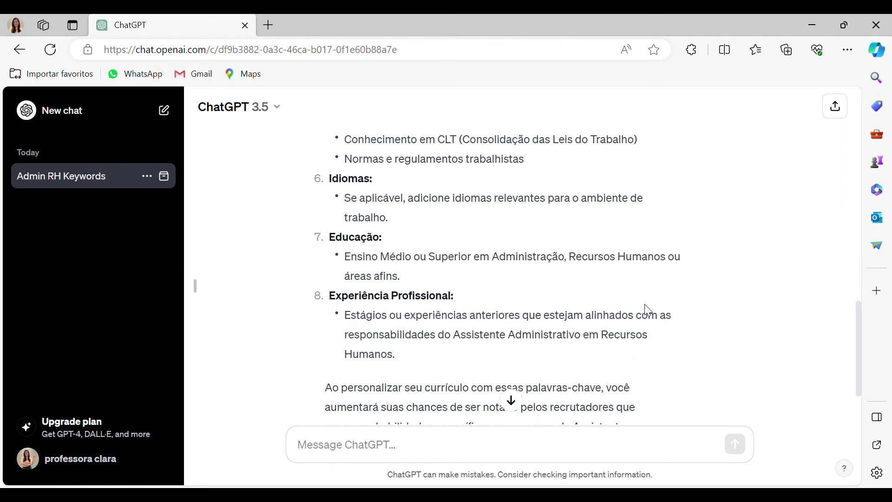
pyautogui.scroll(10, 615, 327)
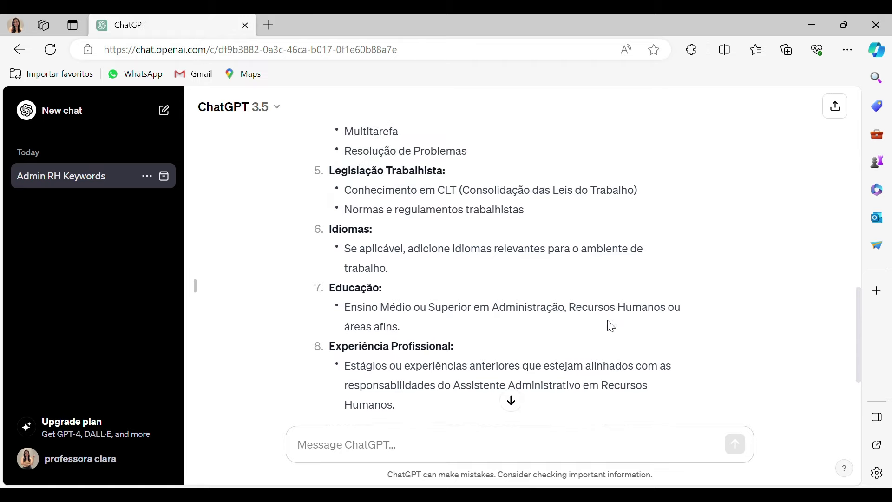
pyautogui.scroll(6, 610, 325)
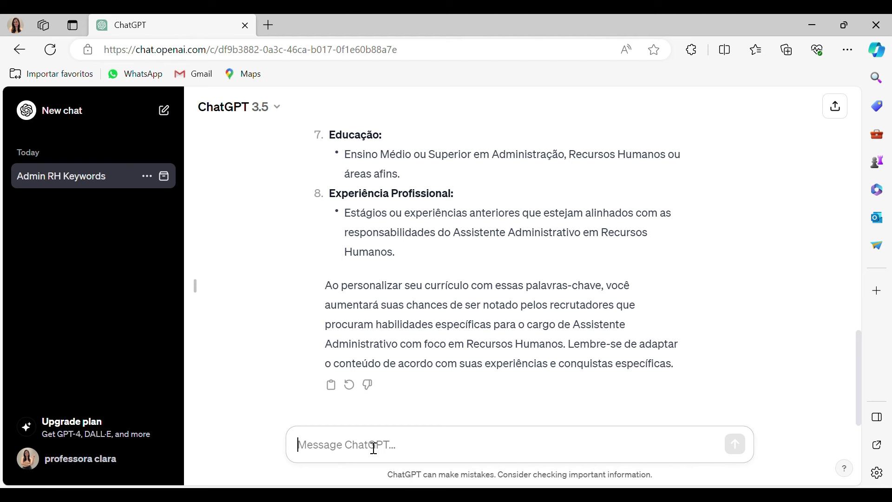
# Write the follow-up "QUAIS AS NOMENCLATURAS DE CARGOS MAIS UTILIZADAS NO MERCADO PARA ATUAR NA ÁREA DE" ending with an underscore blank.
pyautogui.write('QUAIS A')
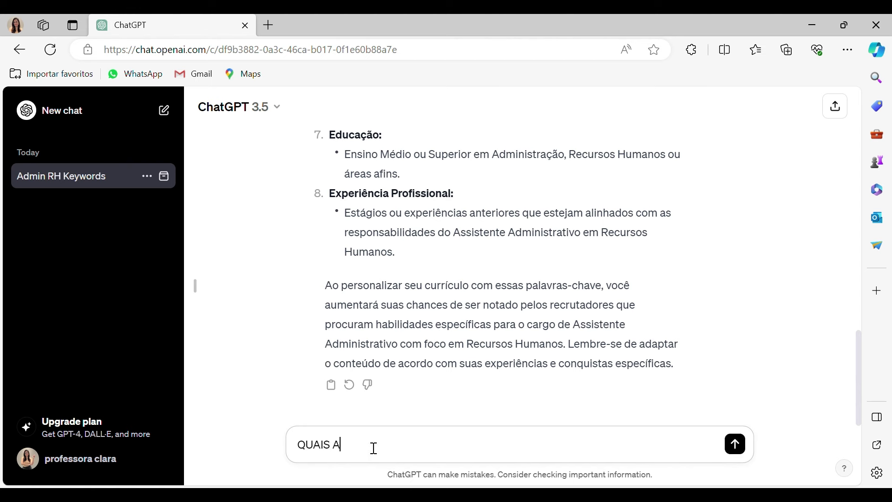
pyautogui.write('S NOMENCLA')
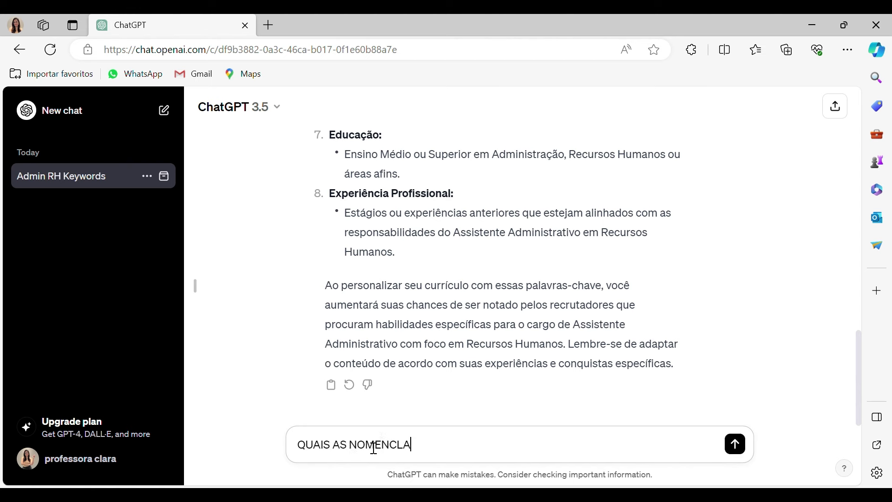
pyautogui.write('TURAS DE CARGOS MAIS')
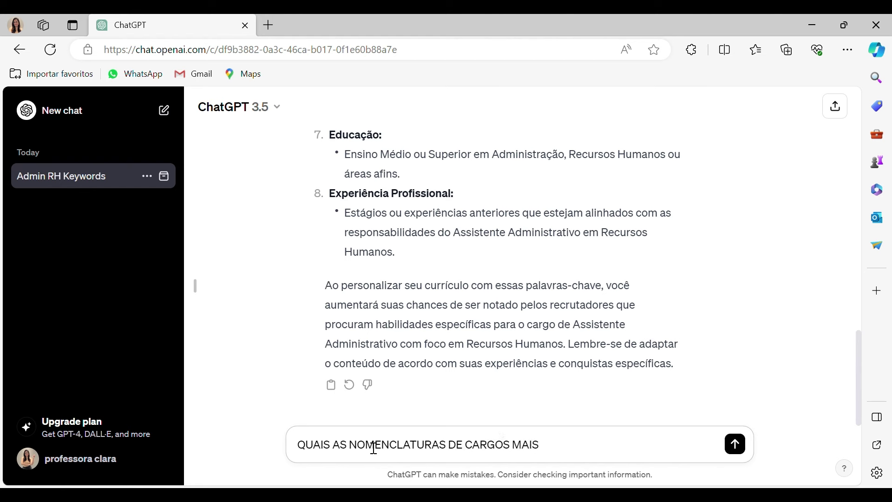
pyautogui.write(' UTILIZADAS NO MERCA')
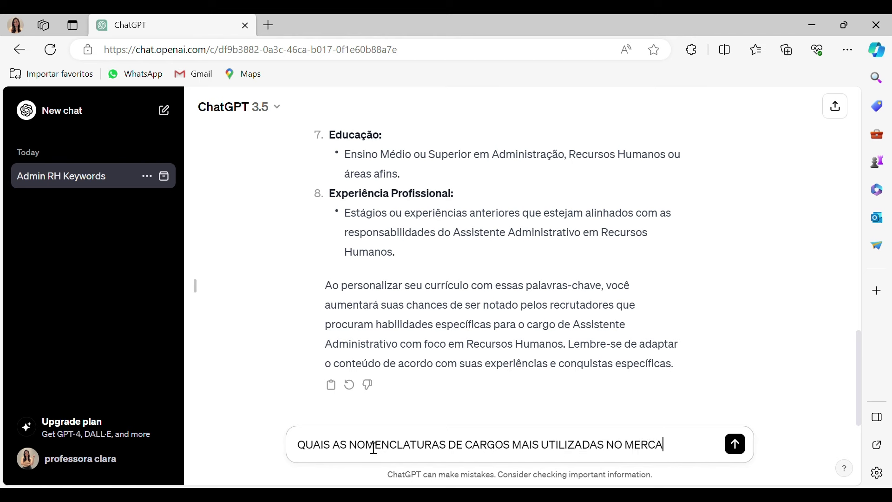
pyautogui.write('DO PARA ATUAR NA')
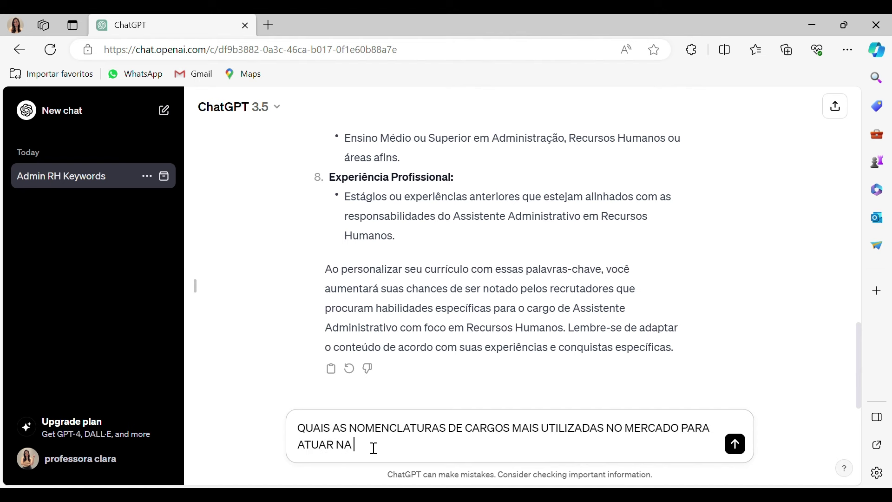
pyautogui.write(' ÁREA DE ____________________________')
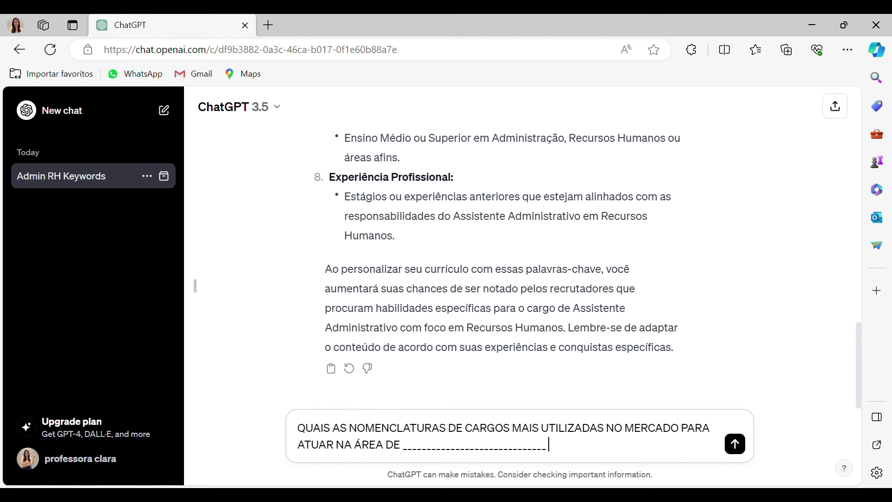
# Replace the blank in the follow-up question with "JOVEM APRENDIZ" and send it.
pyautogui.moveTo(564, 453); pyautogui.dragTo(407, 456)
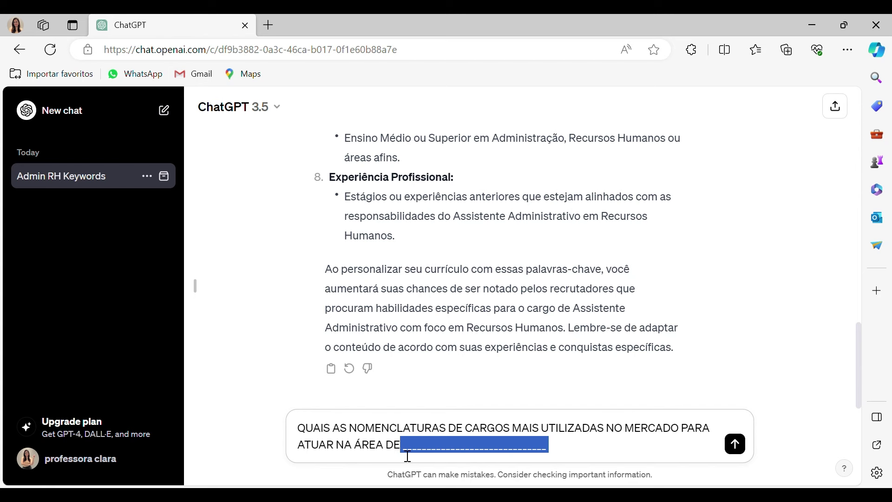
pyautogui.press('BackSpace')
pyautogui.write('JOVEM APRENDIZ')
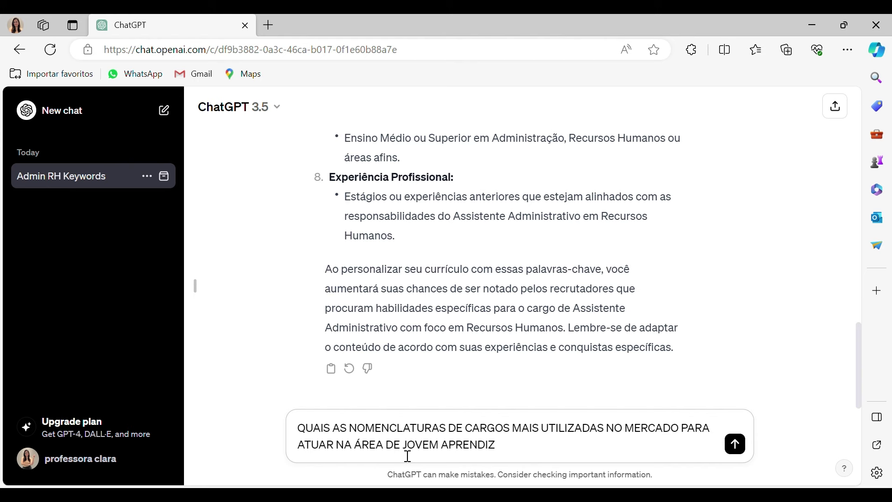
pyautogui.press('Return')
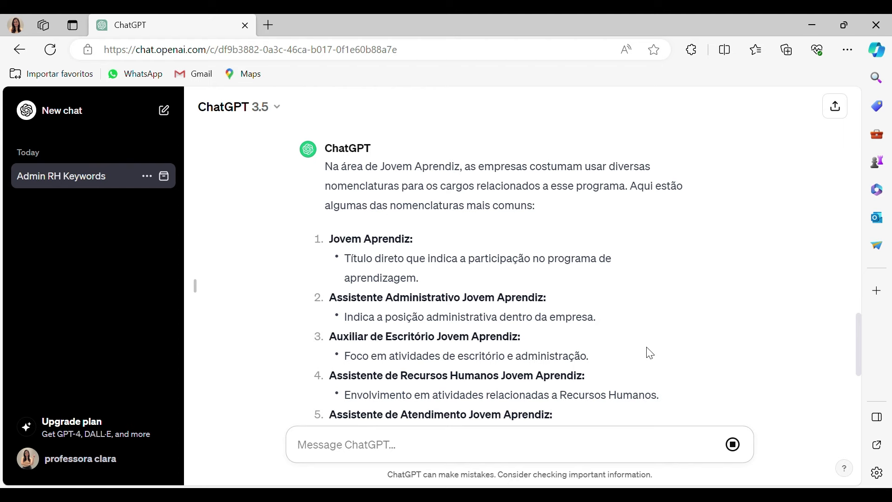
# Read through the answer's list of common job titles for Jovem Aprendiz, including the descriptions and closing advice.
pyautogui.scroll(-6, 649, 353)
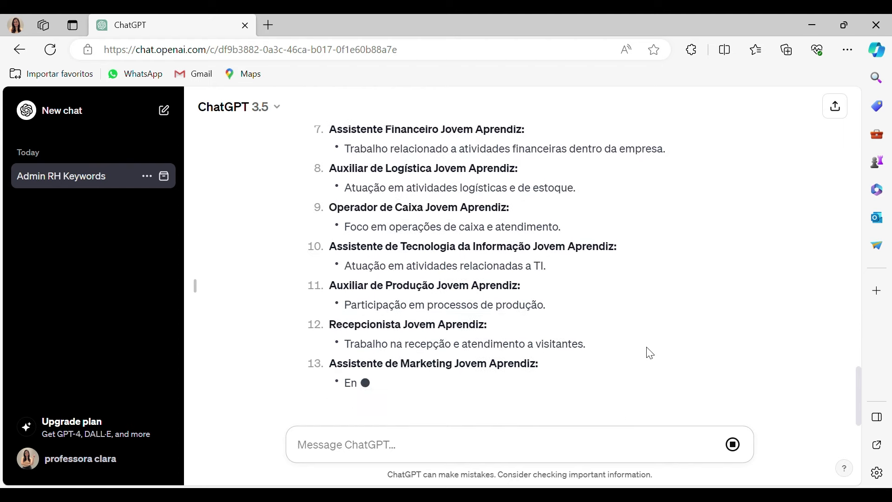
pyautogui.scroll(10, 556, 284)
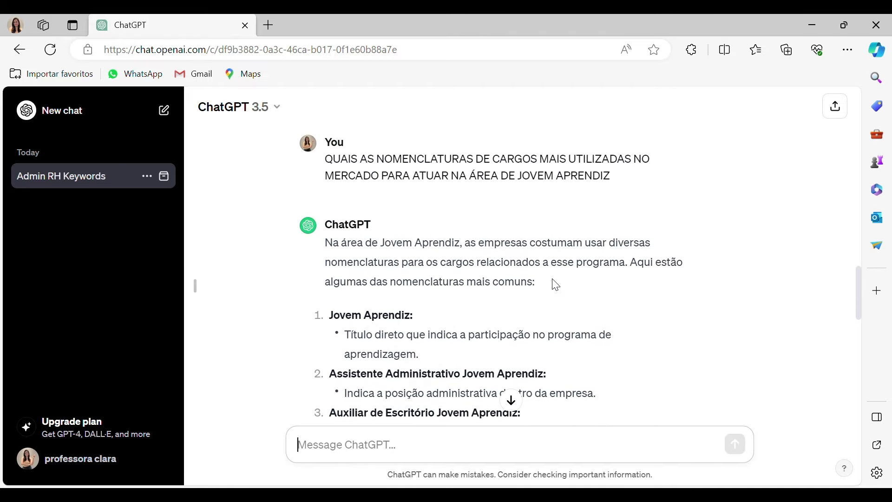
pyautogui.scroll(-5, 555, 285)
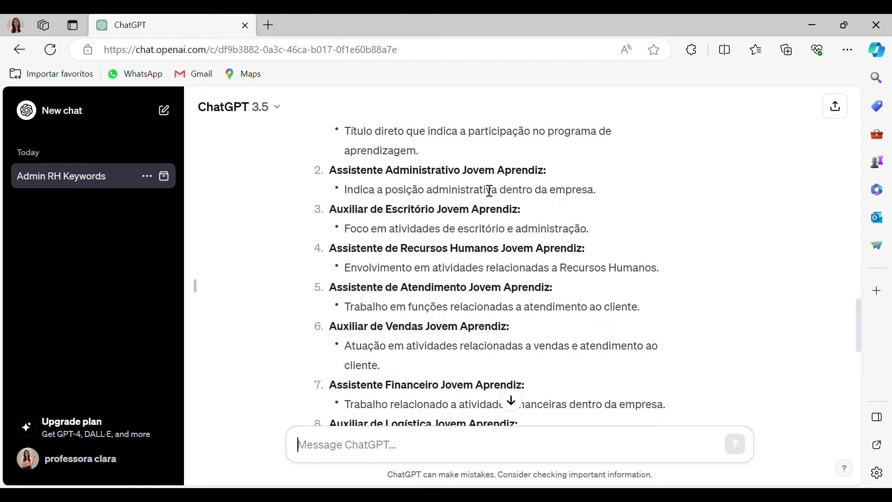
pyautogui.scroll(-3, 488, 257)
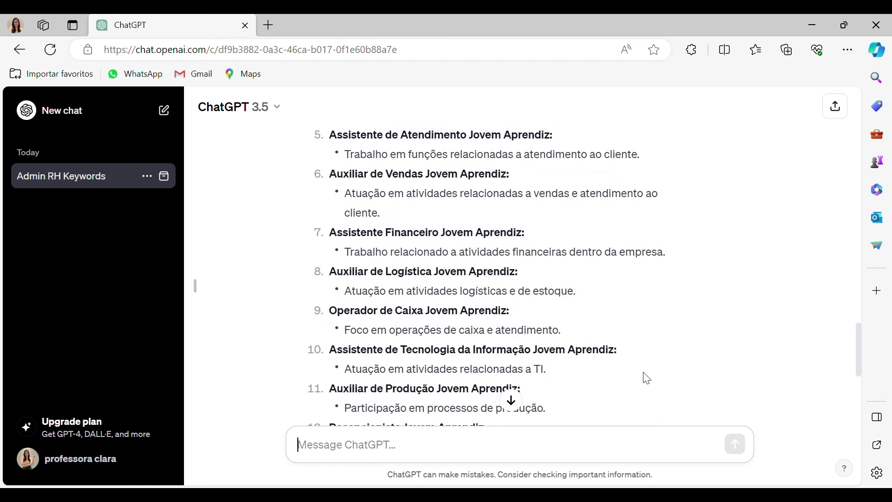
pyautogui.scroll(-3, 541, 307)
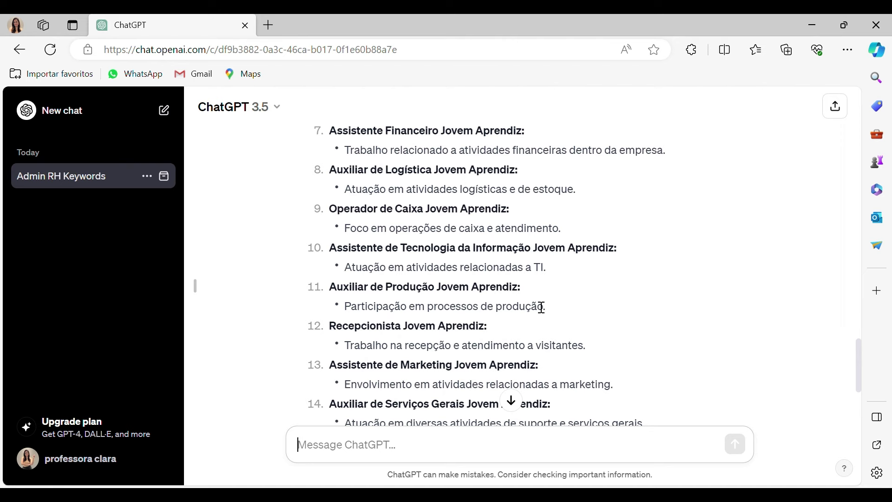
pyautogui.scroll(-2, 541, 308)
pyautogui.scroll(7, 542, 307)
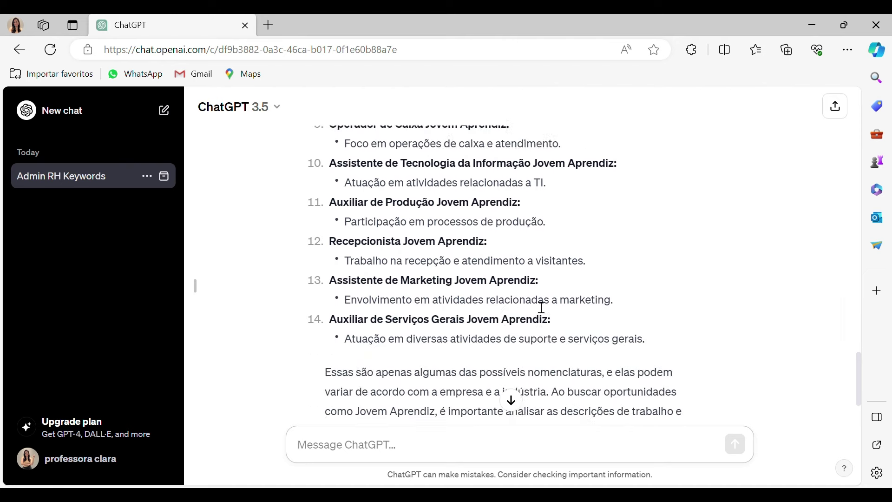
pyautogui.scroll(2, 542, 308)
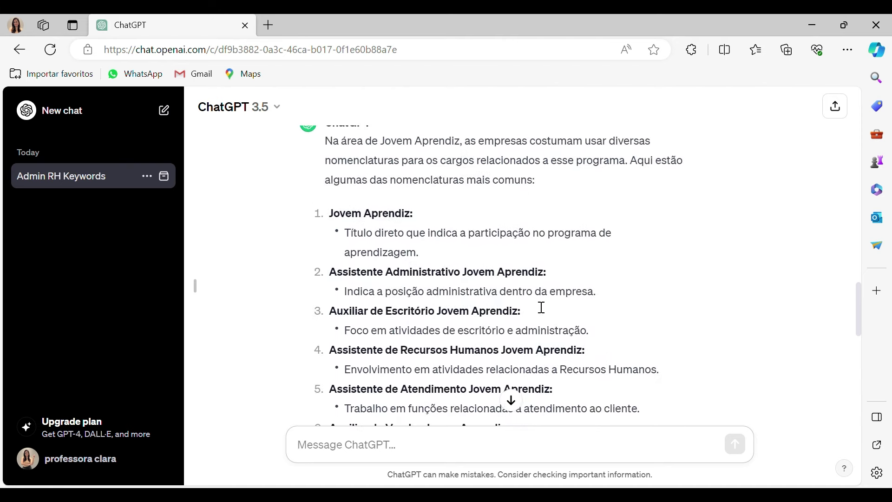
pyautogui.scroll(3, 538, 307)
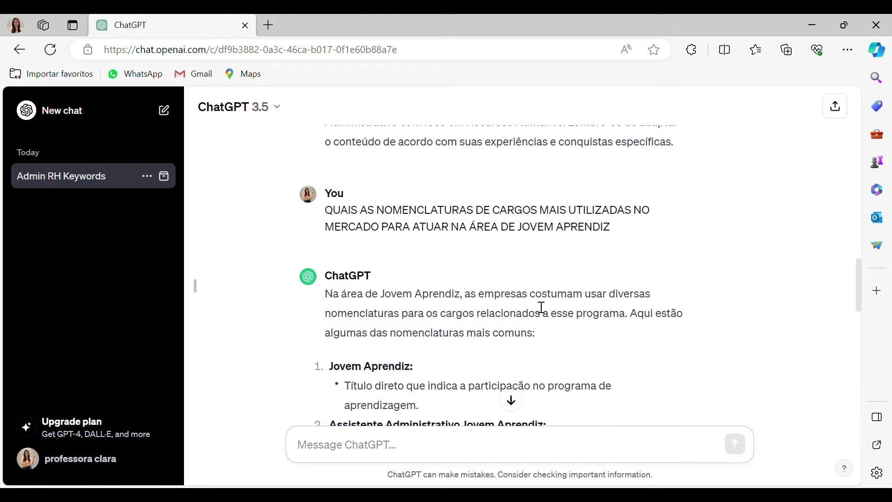
pyautogui.scroll(-6, 538, 307)
pyautogui.scroll(-3, 541, 307)
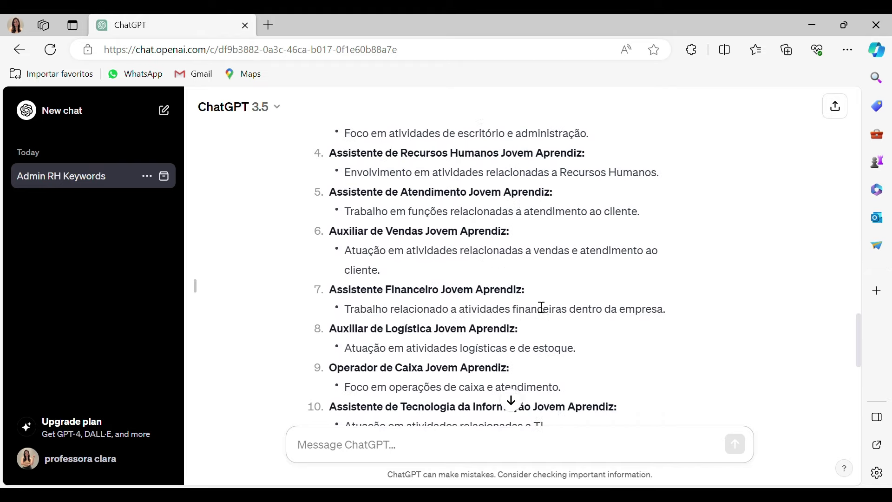
pyautogui.scroll(-5, 539, 305)
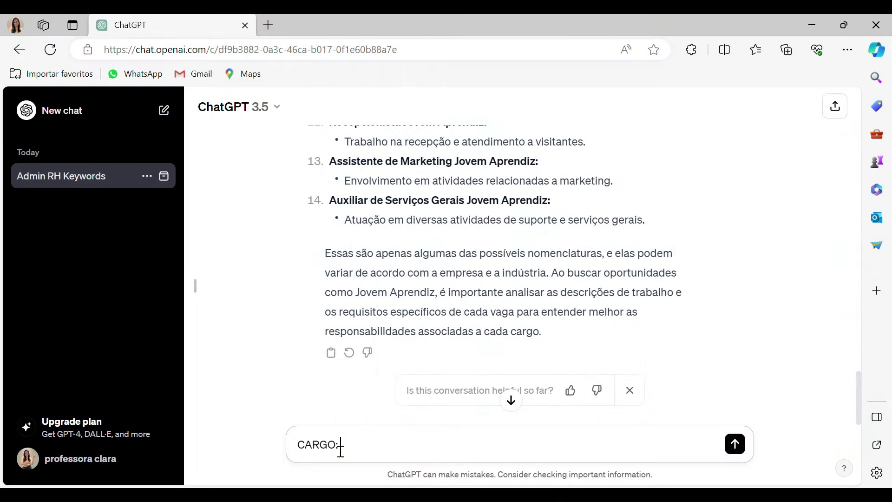
# Start a new prompt with "CARGO: BALCONISTA FUNÇÕES: ATENDIMENTO CLIENTE, VENDAS, LIMPAVA O LOCAL, ARRUMAVA O ESTOQUE - COM BASE".
pyautogui.write('BALCONISTA FUNÇÕES: ')
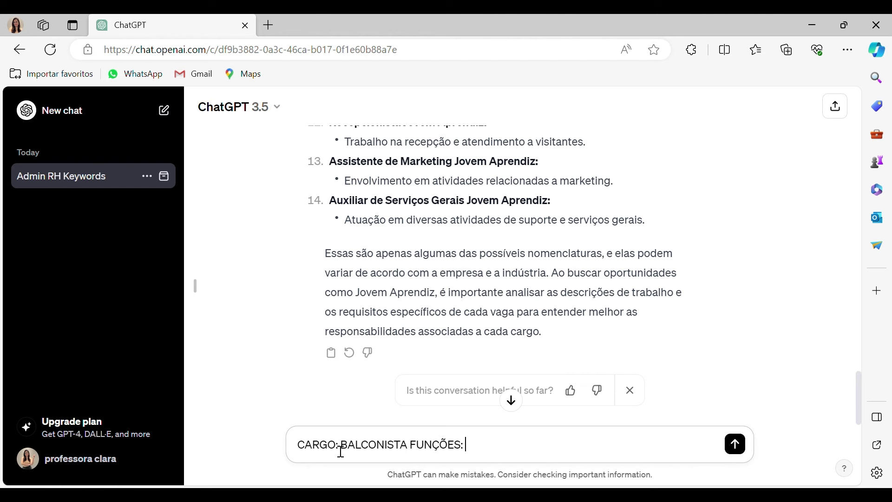
pyautogui.write('ATENDIMENTO CLIENTE, VEN')
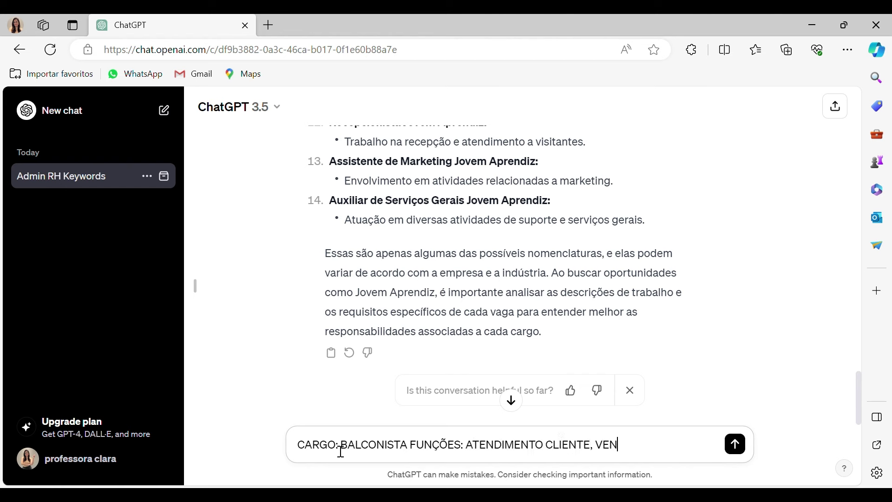
pyautogui.write('DAS, LIMPAVA')
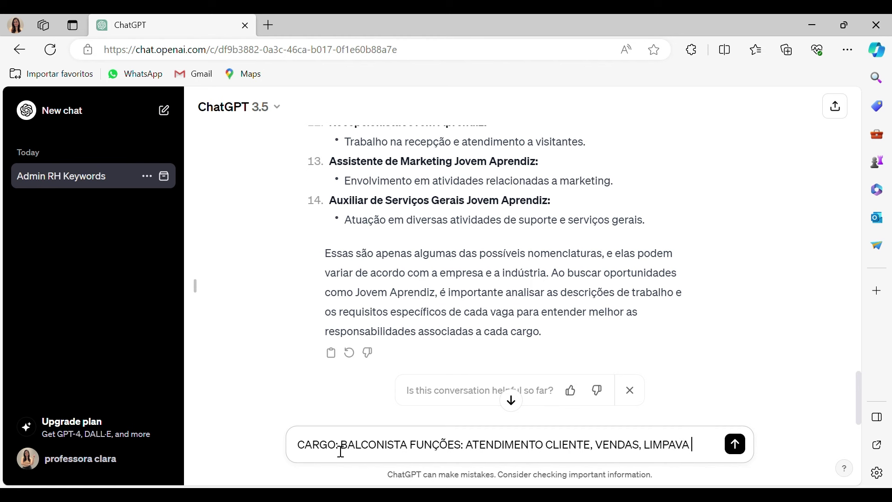
pyautogui.write(' O LOCAL, ARRUMAVA O')
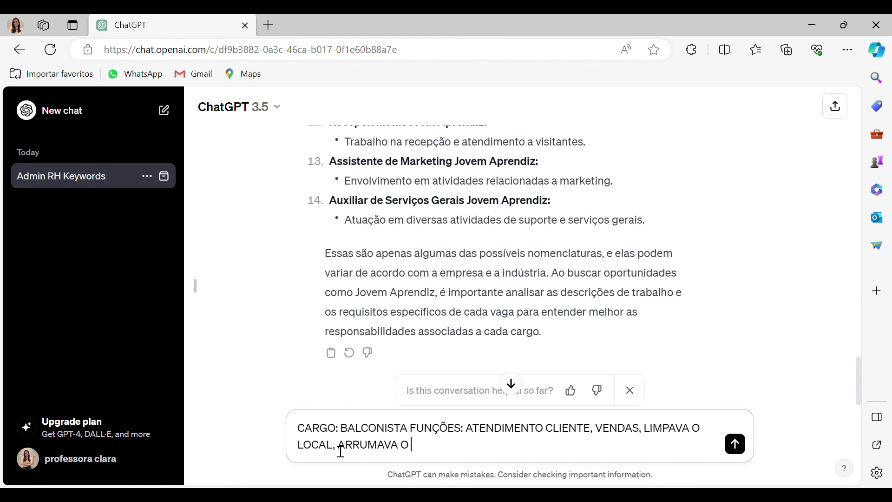
pyautogui.write(' ESTOQUE - COM BASE')
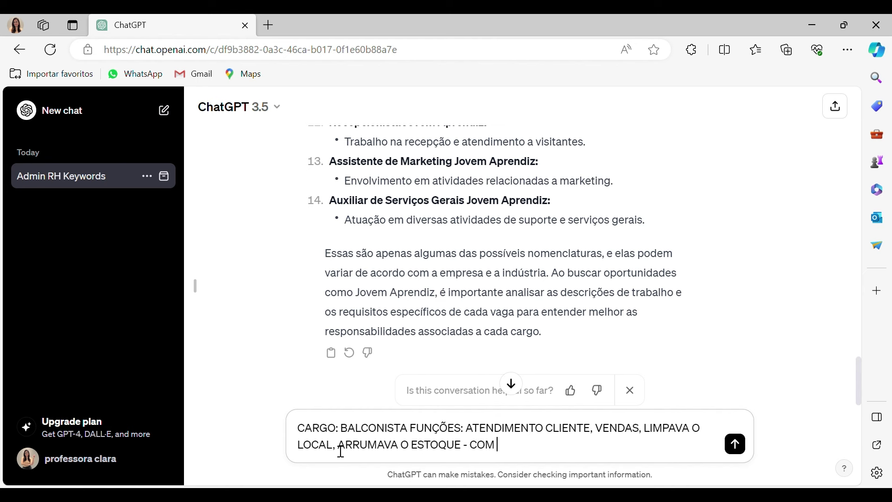
# Continue the prompt with "NESSAS INFORMAÇÕES, DESENVOLVA PARA UM CURRÍCULO UM TEXTO PROFISSIONAL SOBRE ESSAS FUNÇÕES, COM PALAVRAS CHAVES" and send it.
pyautogui.write(' NESSAS')
pyautogui.press('BackSpace')
pyautogui.press('BackSpace')
pyautogui.write('ESSAS INFORMAÇ')
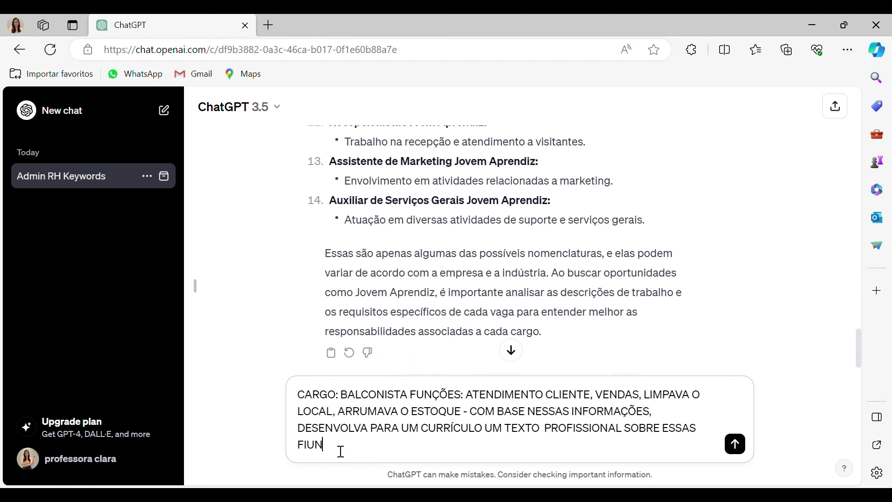
pyautogui.press('BackSpace')
pyautogui.press('BackSpace')
pyautogui.press('BackSpace')
pyautogui.write('UNÇÕES, COM PALAVRAS CHAVES')
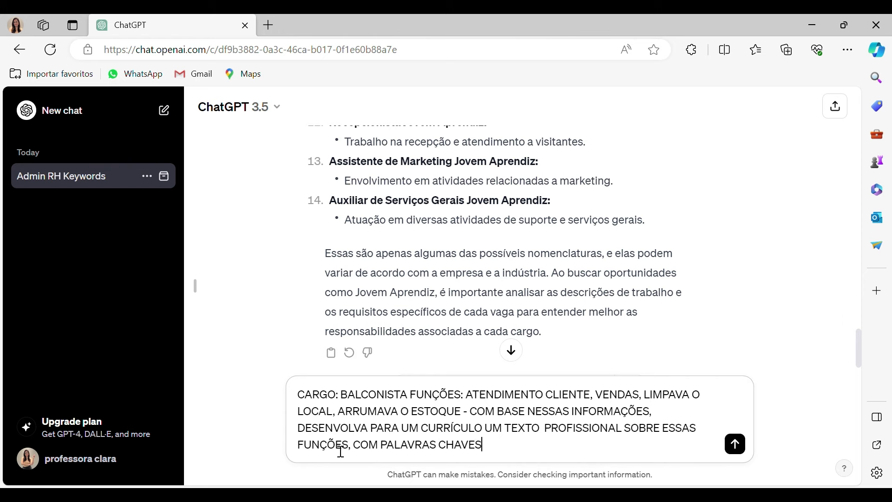
pyautogui.press('Return')
# Review the generated Balconista résumé text, from the professional objective and summary to the key competencies and work experience.
pyautogui.scroll(-5, 513, 278)
pyautogui.scroll(-1, 513, 246)
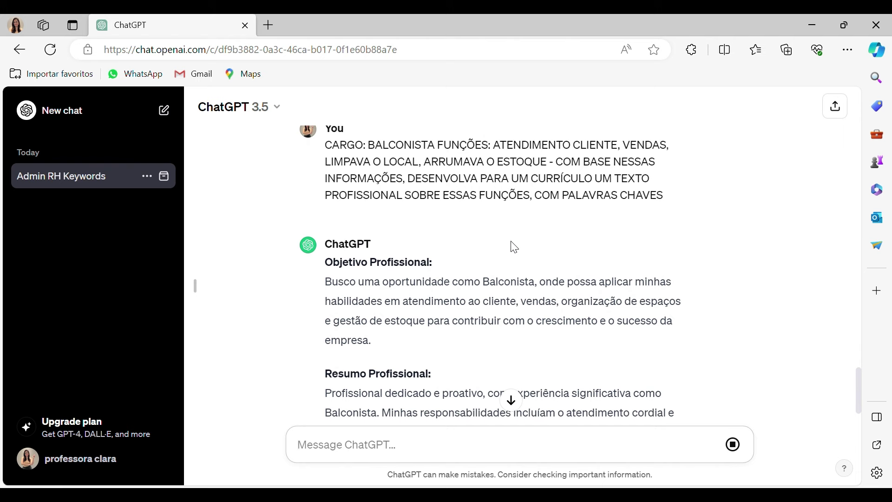
pyautogui.scroll(-2, 514, 247)
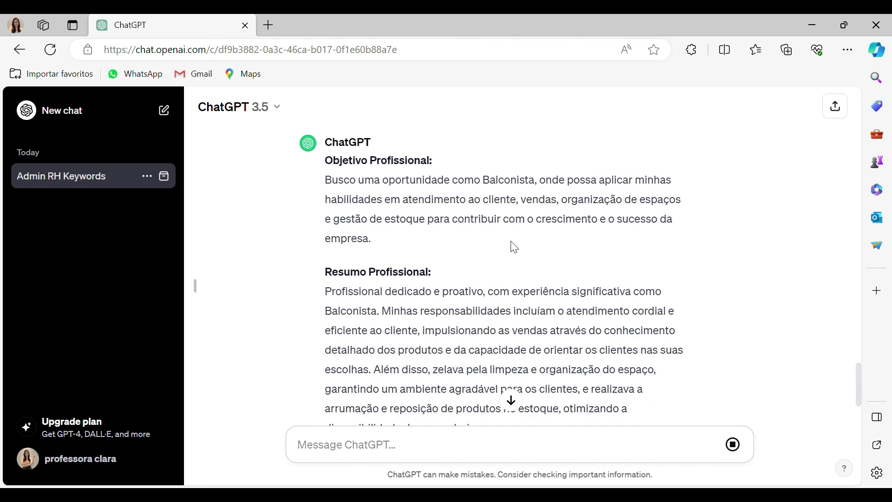
pyautogui.scroll(-2, 516, 248)
pyautogui.scroll(-5, 514, 247)
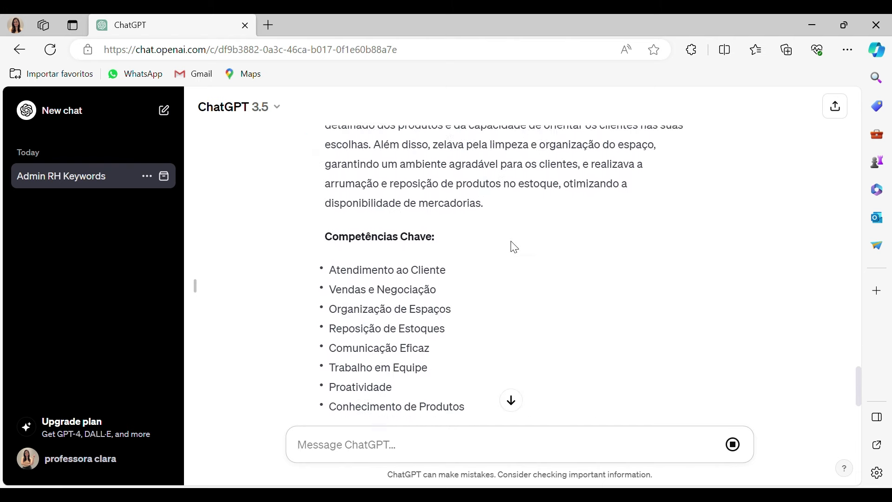
pyautogui.scroll(-4, 515, 247)
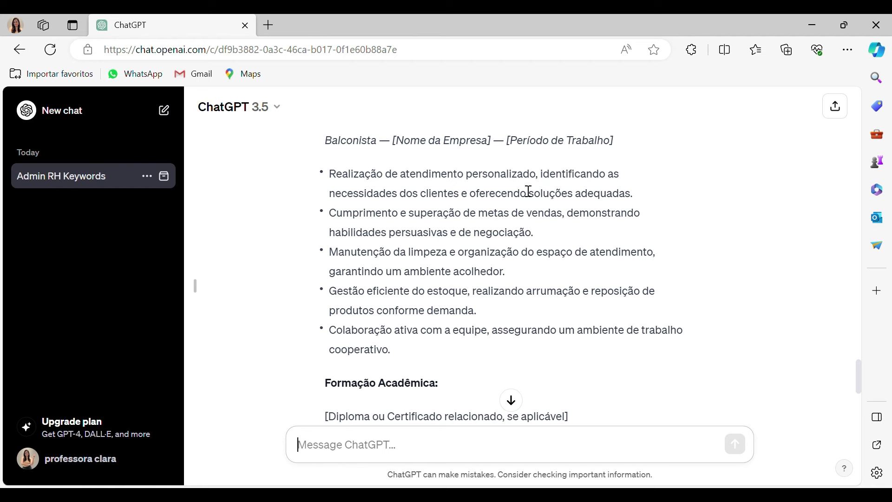
pyautogui.scroll(5, 453, 306)
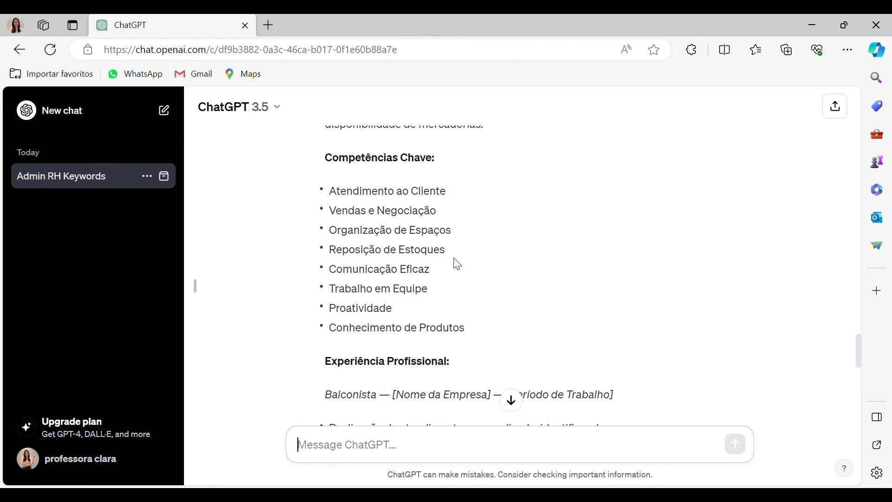
pyautogui.scroll(3, 454, 260)
pyautogui.scroll(5, 516, 283)
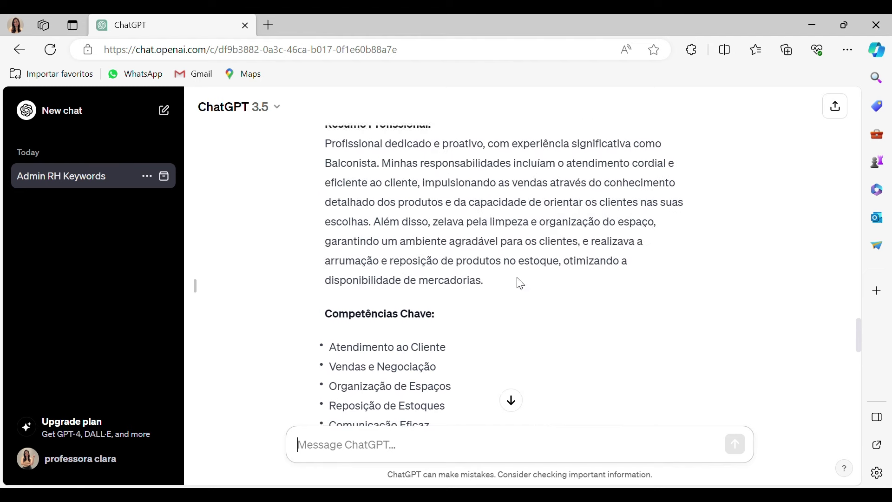
pyautogui.scroll(2, 493, 332)
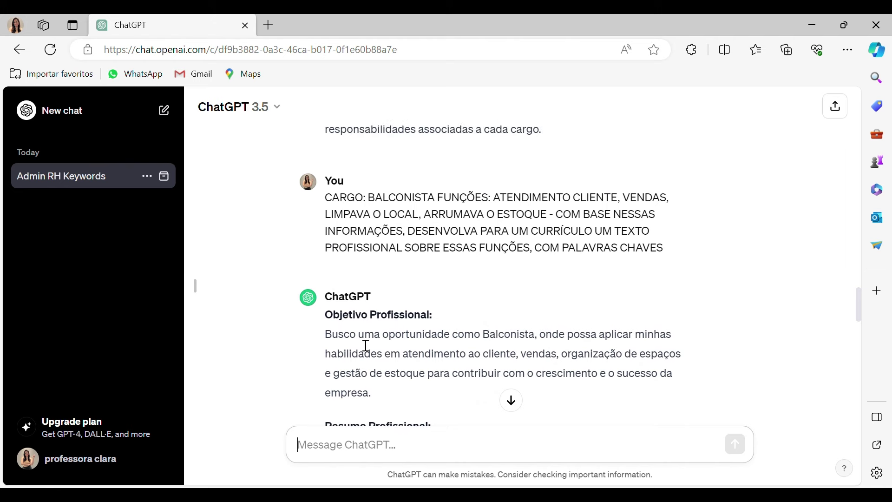
pyautogui.scroll(-4, 365, 344)
pyautogui.scroll(-10, 366, 346)
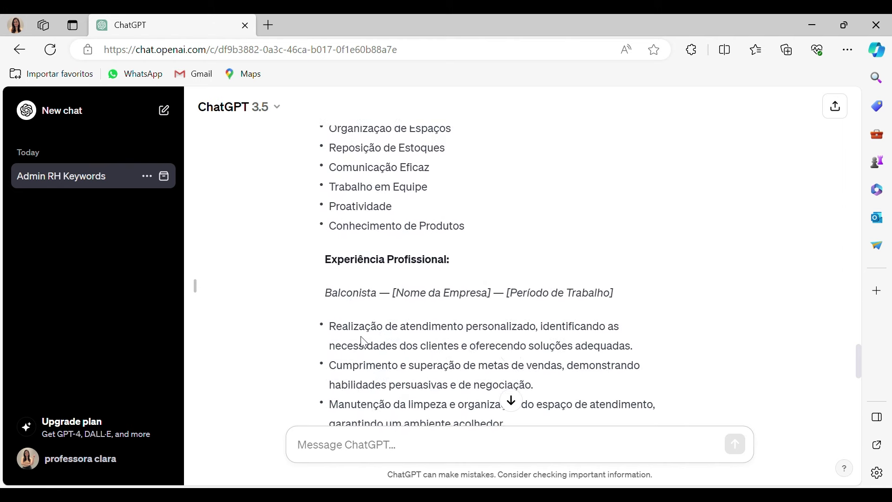
pyautogui.scroll(1, 365, 344)
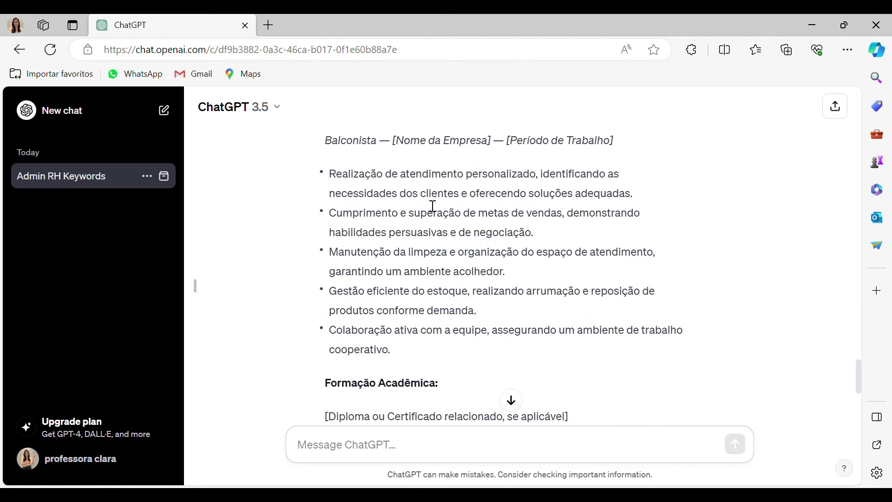